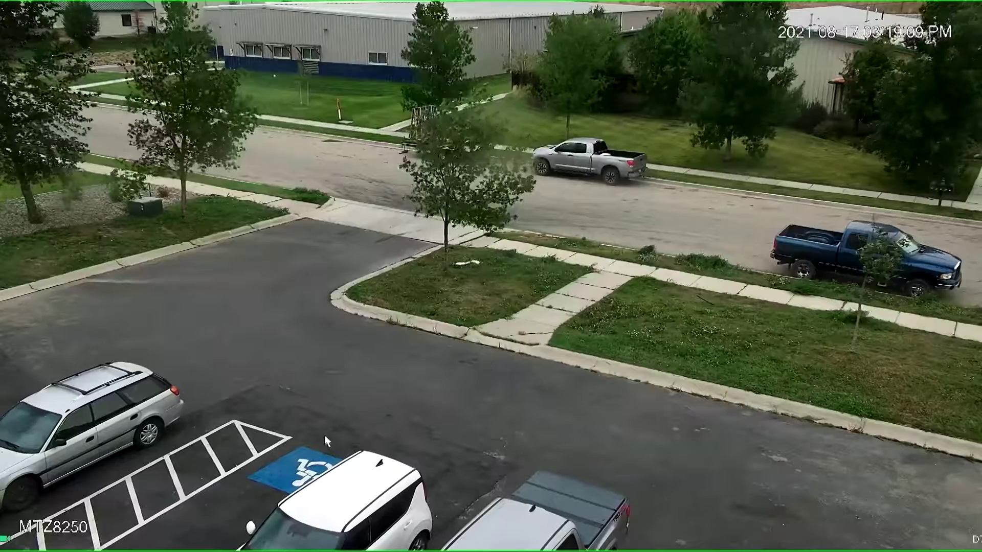
- Open PTZ controls for camera MTZ8250, then pan left and tilt down onto the parking lot
right_click(512, 291)
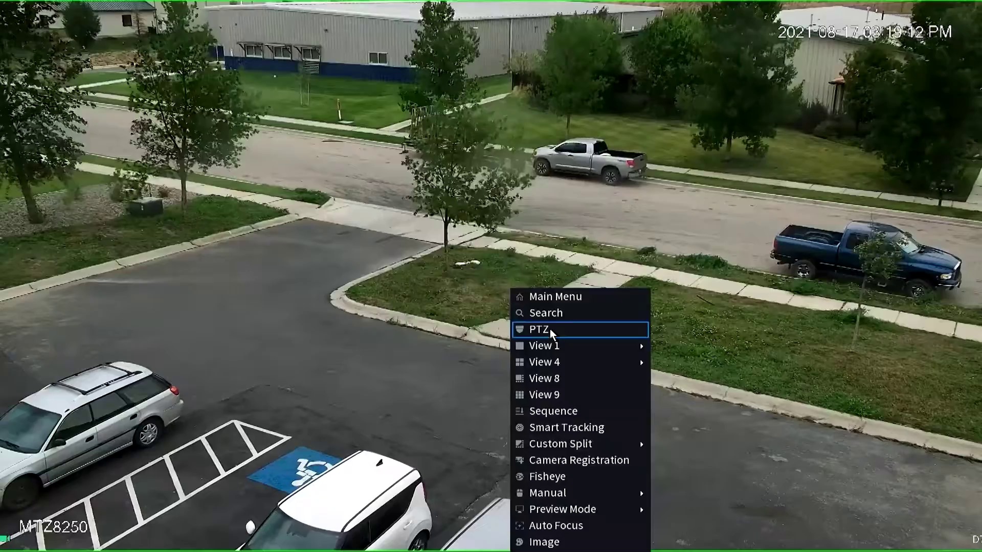
left_click(551, 329)
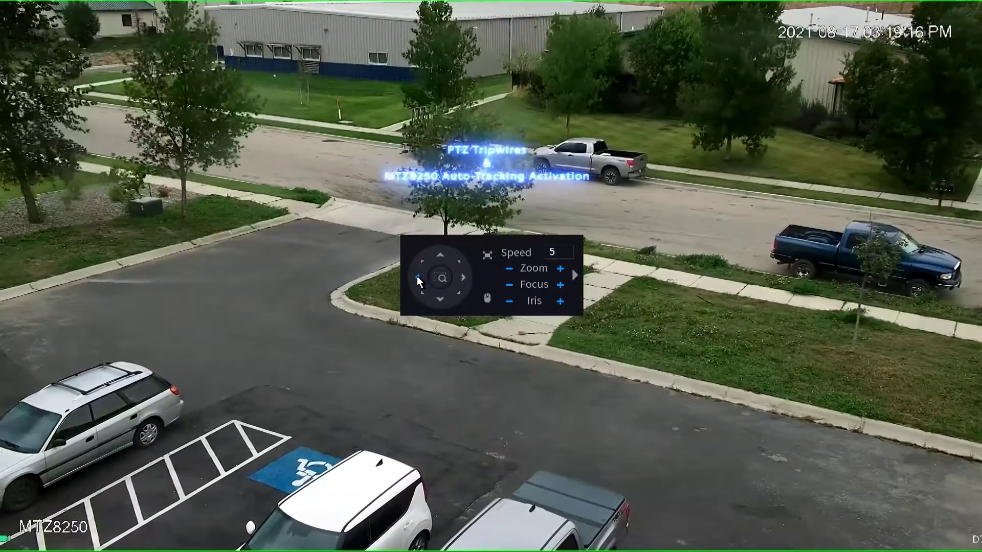
left_click(418, 281)
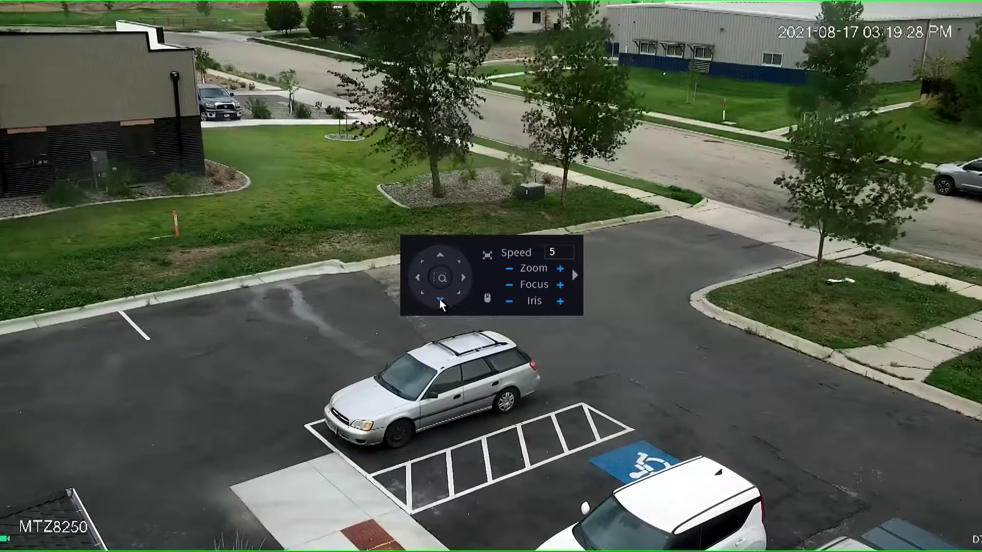
left_click(439, 300)
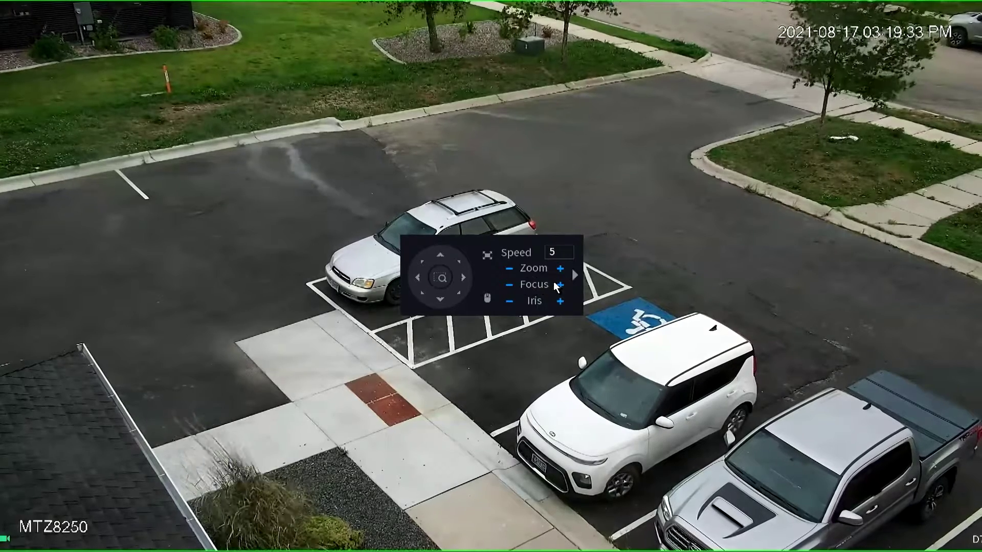
- Reopen the PTZ controls and pan the camera up and right toward the street
right_click(558, 251)
right_click(565, 226)
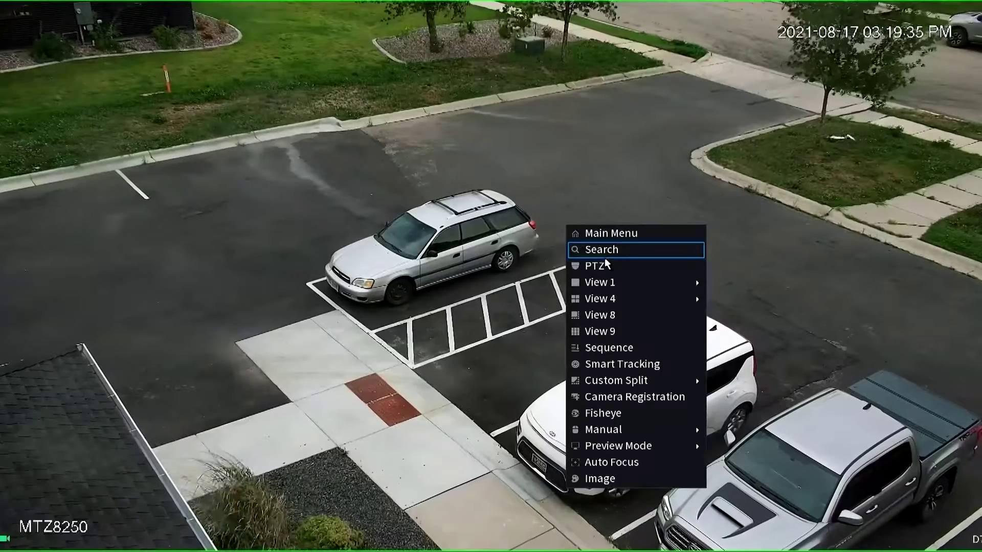
left_click(583, 266)
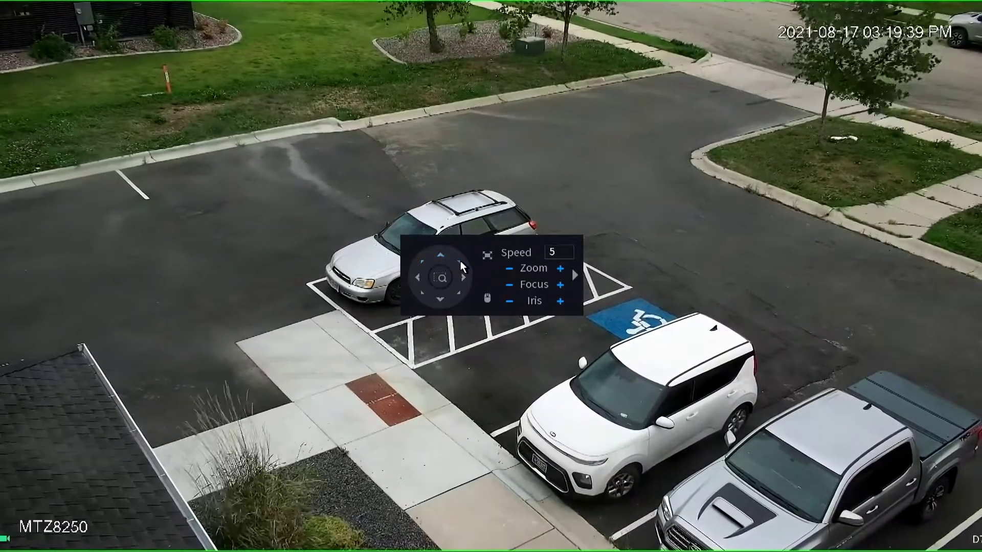
left_click(460, 265)
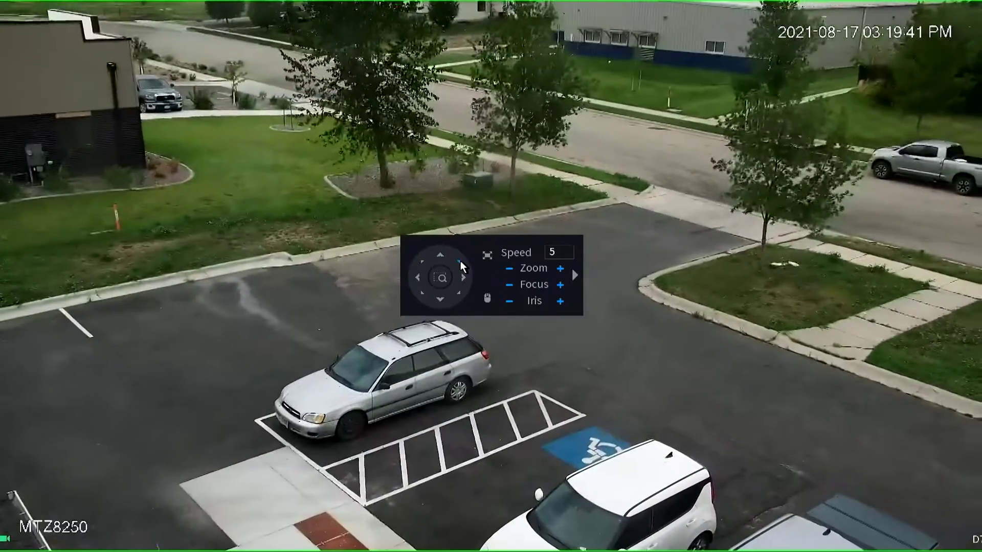
- Save the current view as preset number 1 and hide the PTZ controls
left_click(575, 276)
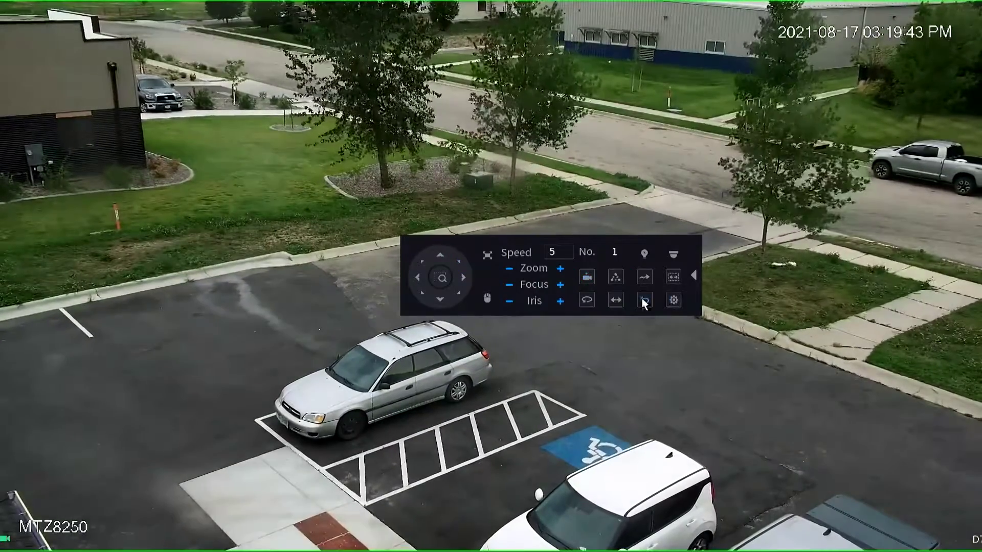
left_click(675, 301)
left_click(561, 270)
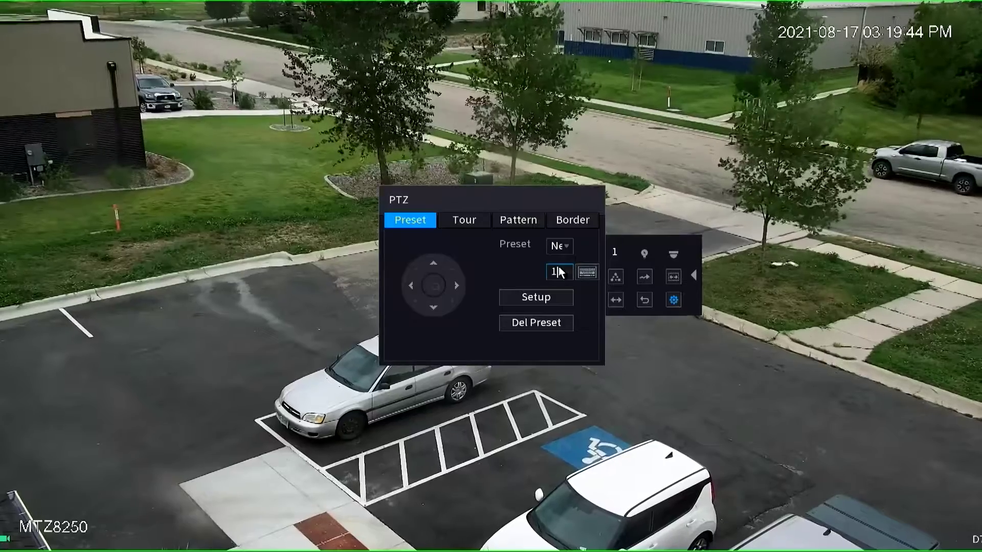
left_click(525, 263)
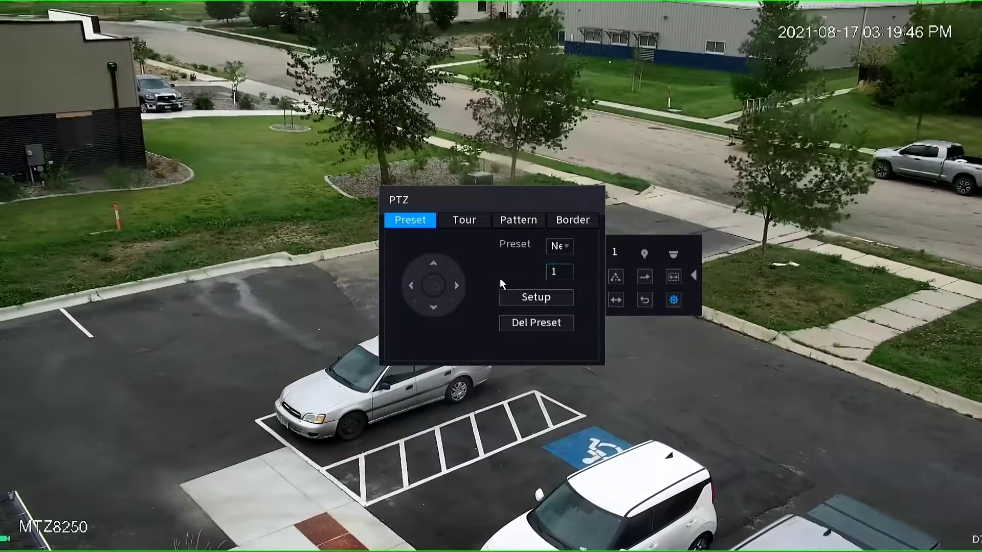
left_click(537, 297)
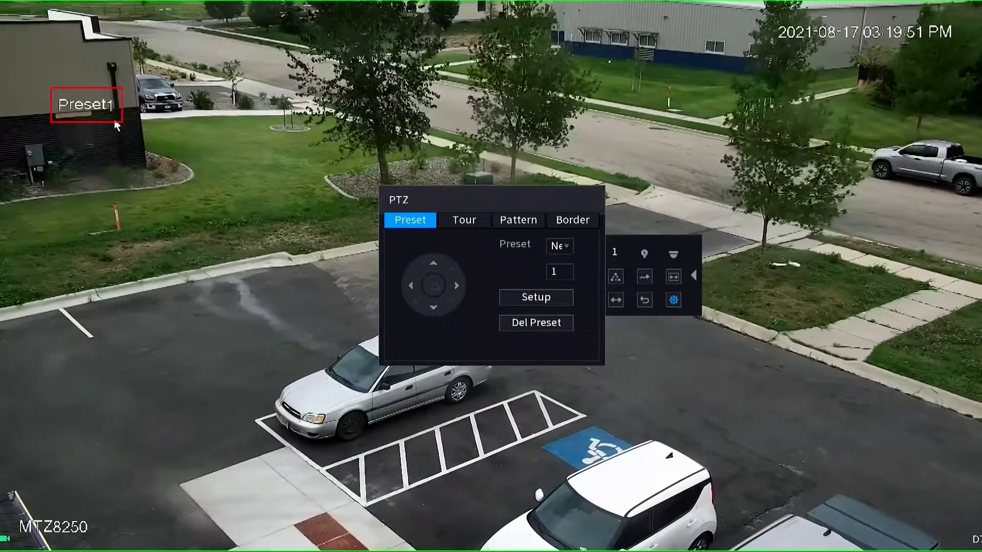
right_click(513, 260)
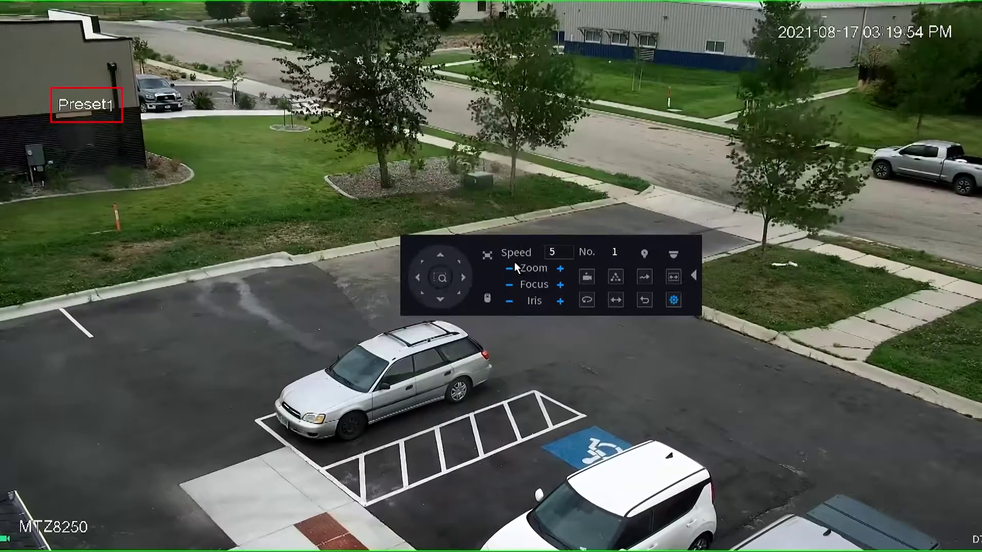
right_click(486, 156)
- Go from the Main Menu to AI and open Parameters > Smart Plan
right_click(475, 207)
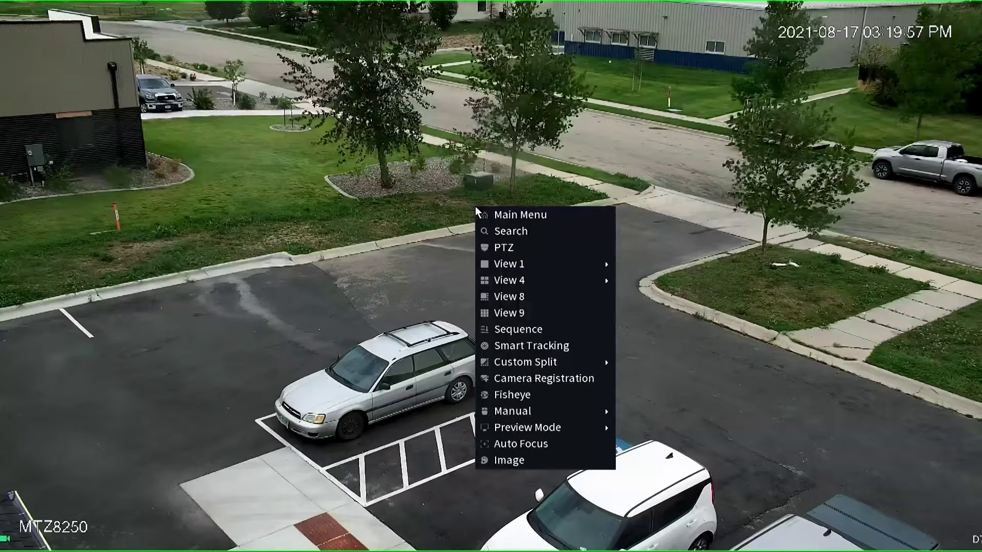
left_click(518, 213)
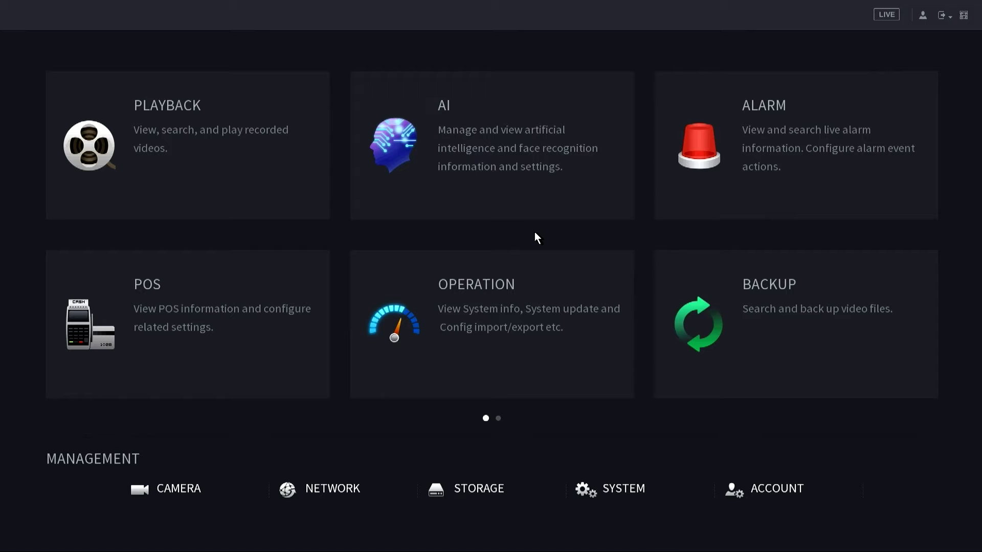
left_click(499, 144)
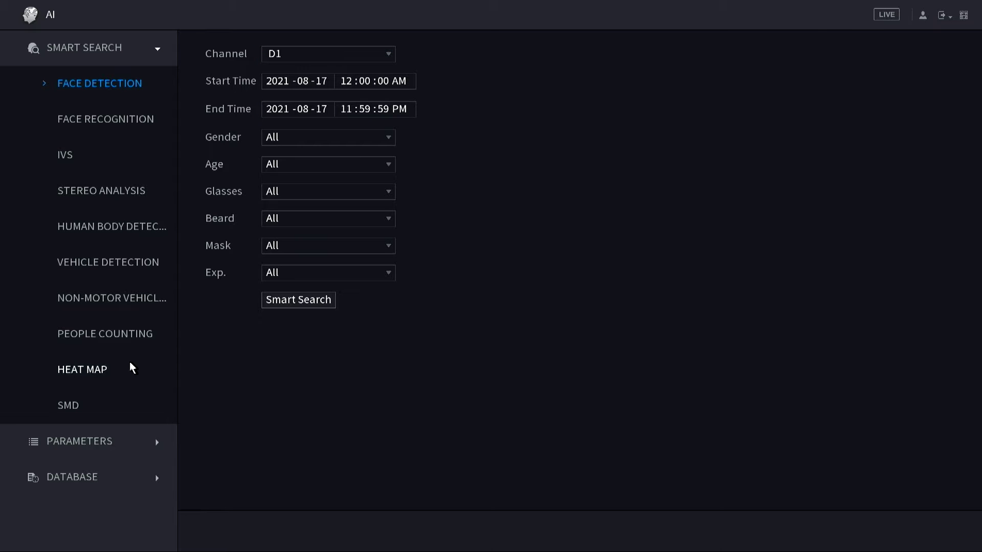
left_click(157, 443)
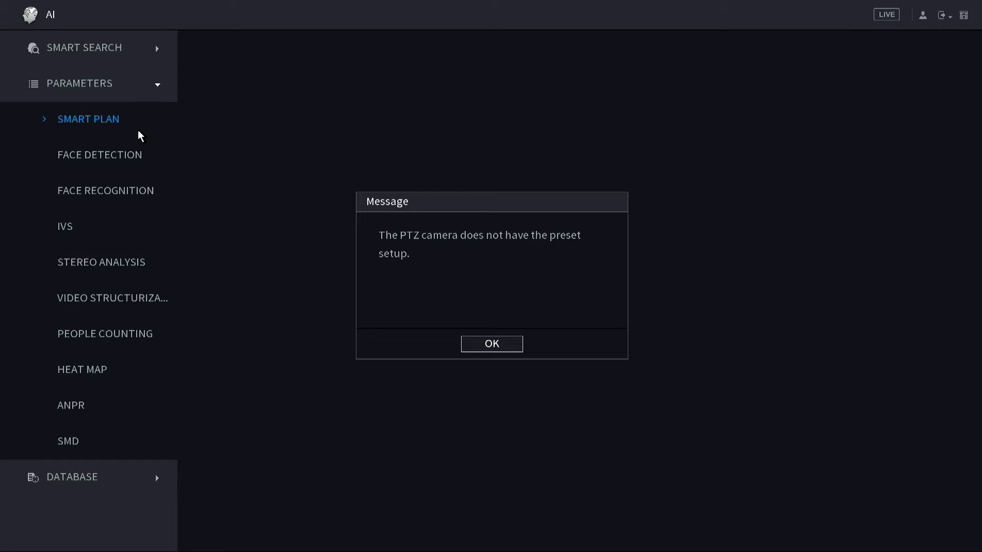
- Select channel D7, add preset 1_Preset1 to its smart plan, and enable IVS for it
left_click(497, 349)
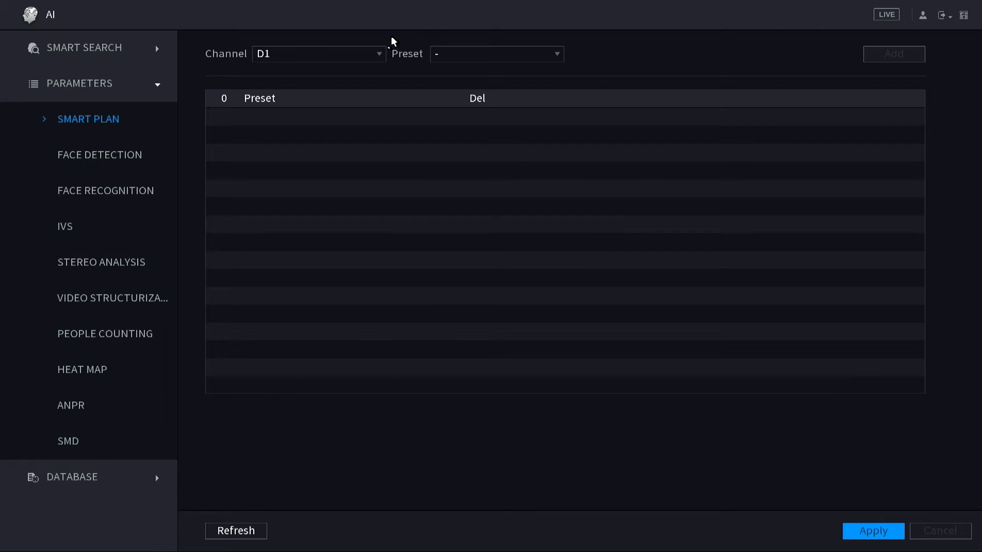
left_click(373, 53)
left_click(350, 90)
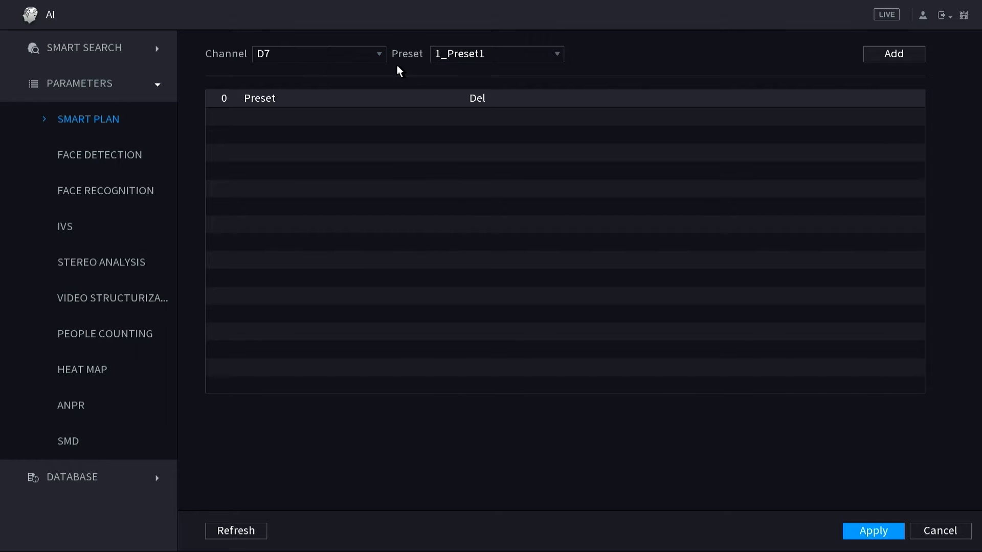
left_click(465, 56)
left_click(460, 71)
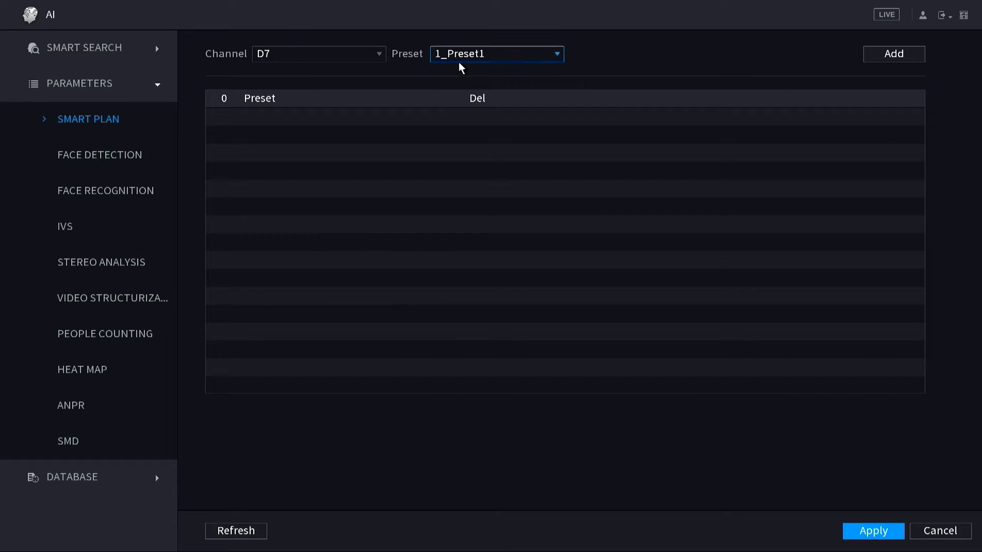
left_click(901, 60)
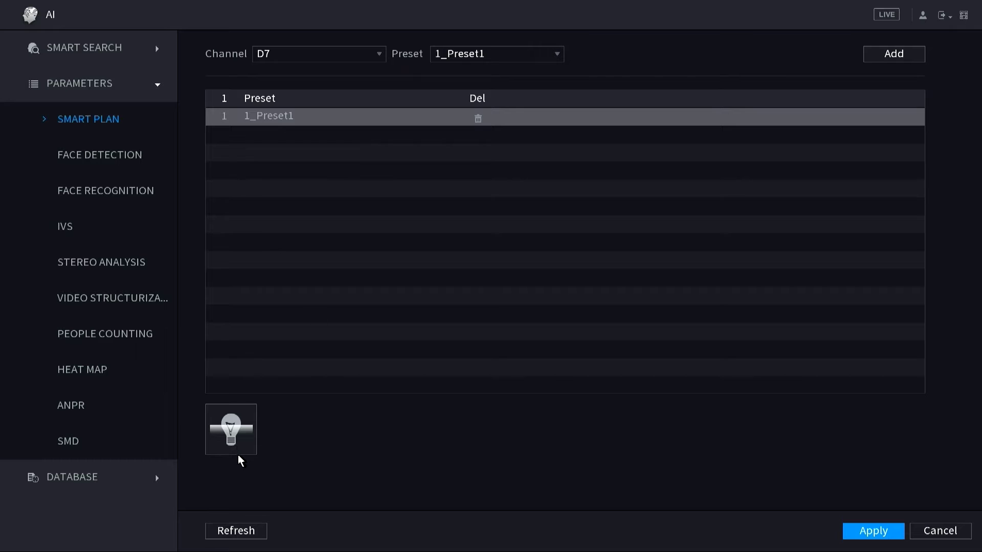
left_click(234, 437)
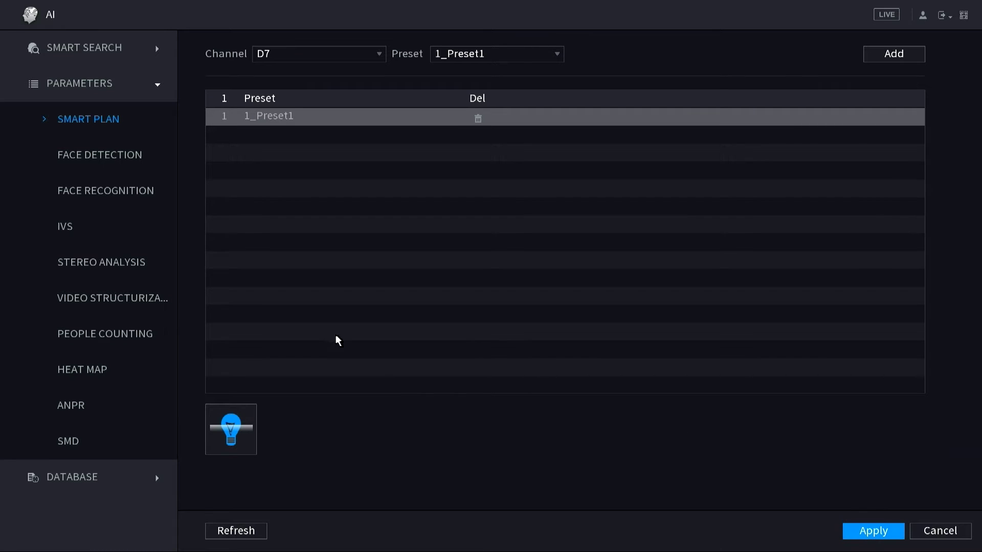
- On the IVS page, switch to channel D7 and add a new Tripwire rule, Rule1
left_click(66, 227)
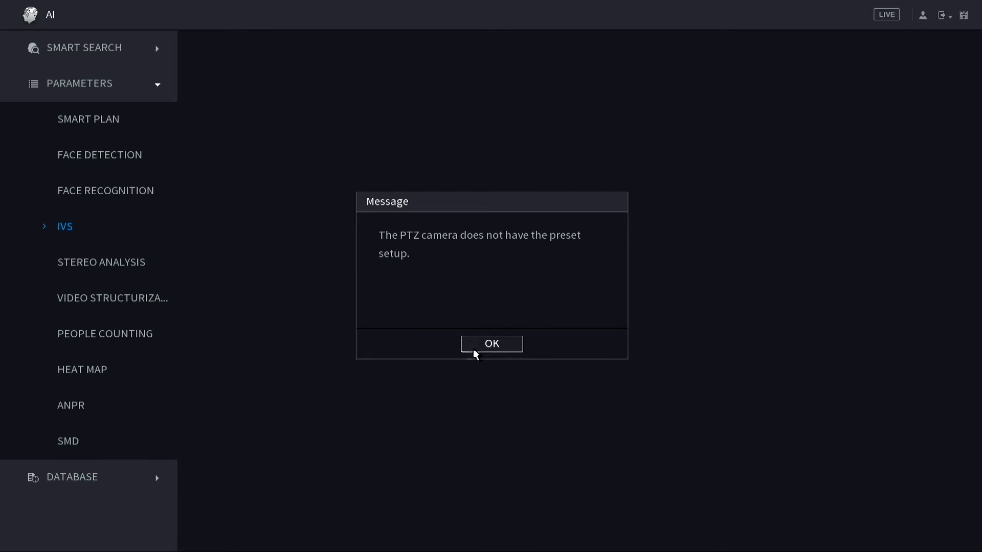
left_click(474, 348)
left_click(377, 55)
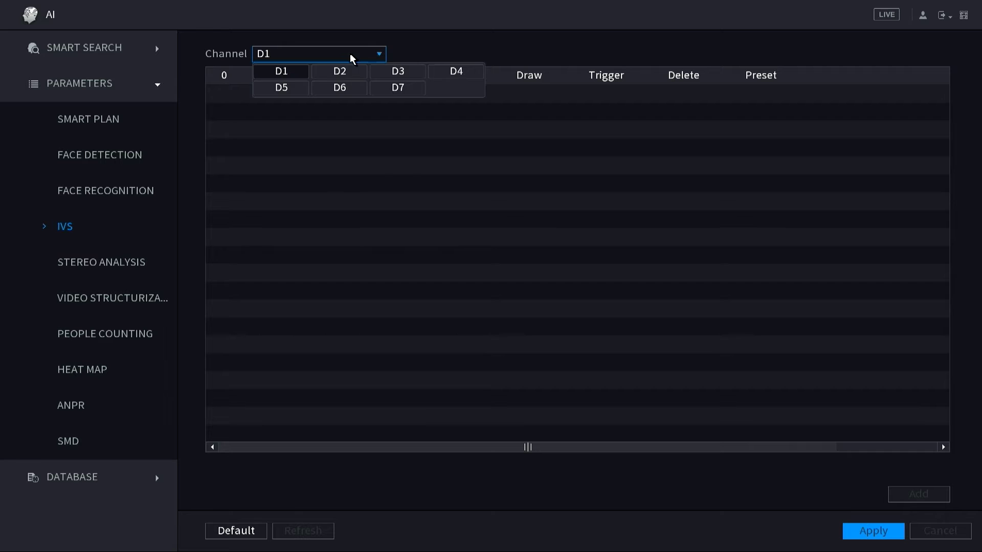
left_click(397, 88)
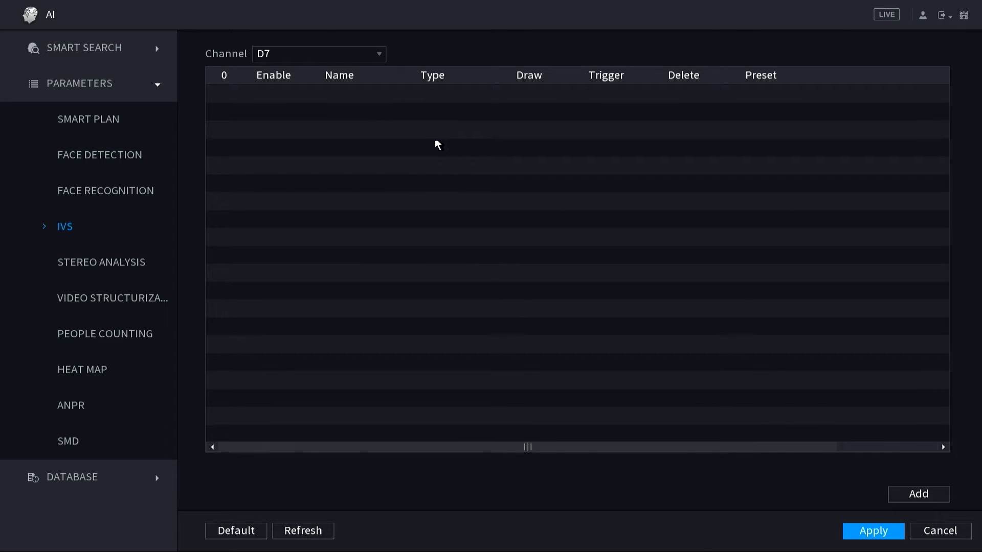
left_click(914, 499)
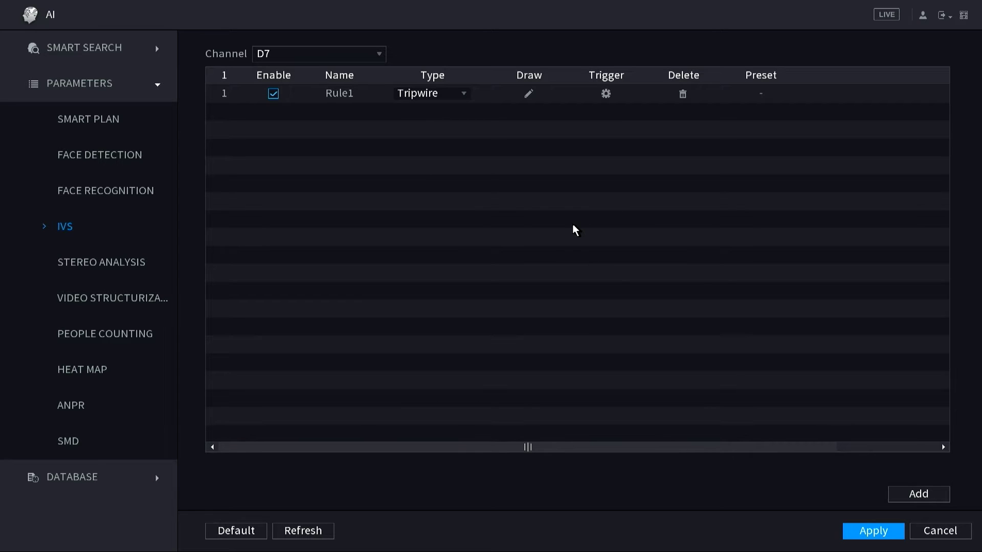
left_click(529, 94)
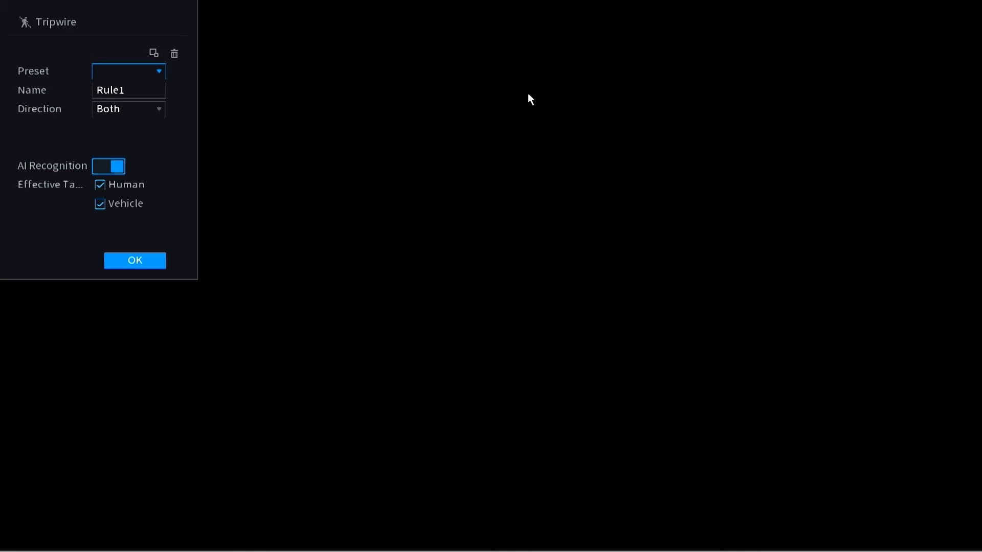
- Assign preset 1_Preset1 to the tripwire rule and rename it 'video'
left_click(157, 71)
left_click(121, 109)
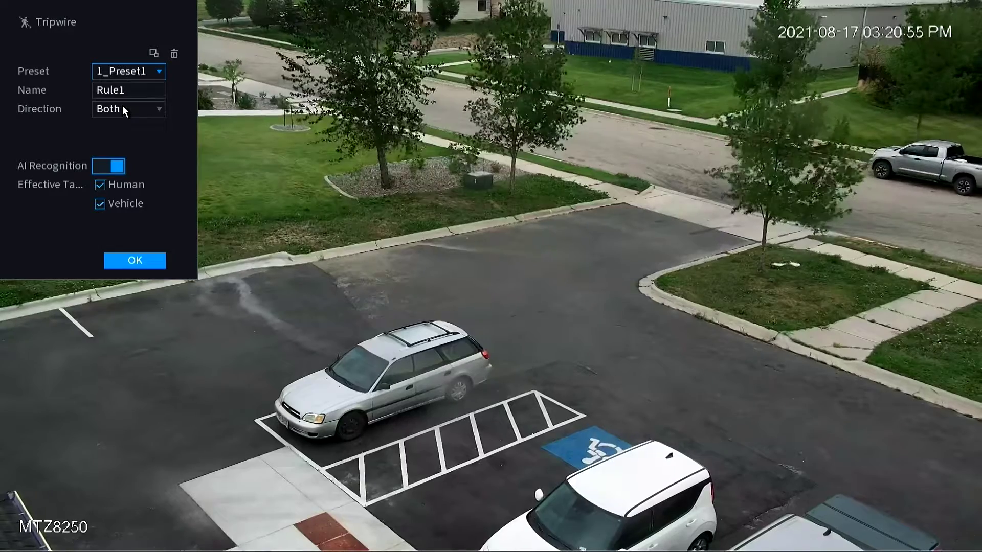
left_click(131, 90)
left_click(227, 110)
left_click(228, 110)
left_click(228, 111)
left_click(228, 111)
left_click(228, 110)
left_click(98, 154)
left_click(156, 126)
left_click(69, 141)
left_click(60, 125)
left_click(171, 126)
left_click(126, 163)
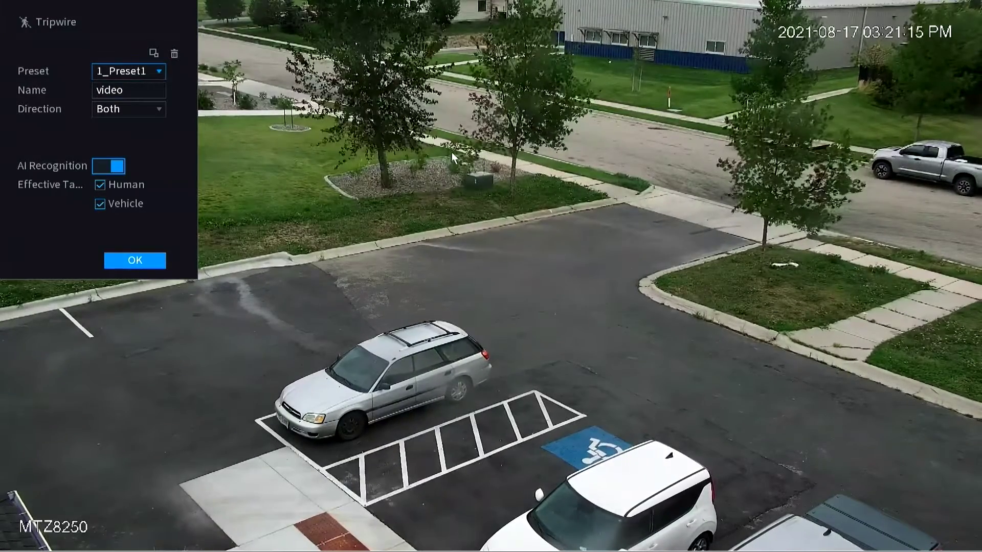
- Start the tripwire on the grass left of the lot, bending down along the curb
left_click(281, 225)
left_click(330, 225)
left_click(348, 254)
left_click(408, 250)
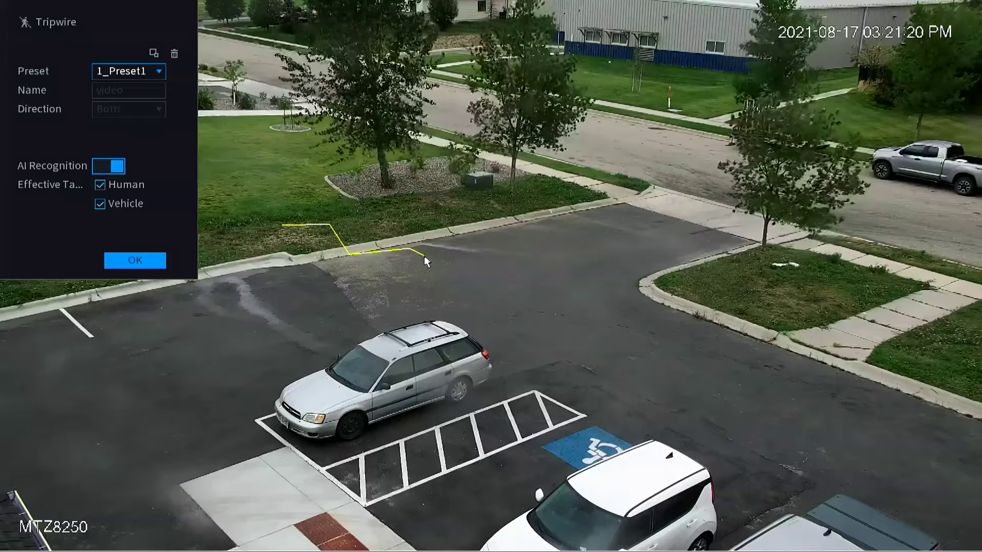
- Extend the tripwire across the parking lot toward the right-hand curb
left_click(459, 272)
left_click(503, 278)
left_click(530, 297)
left_click(578, 283)
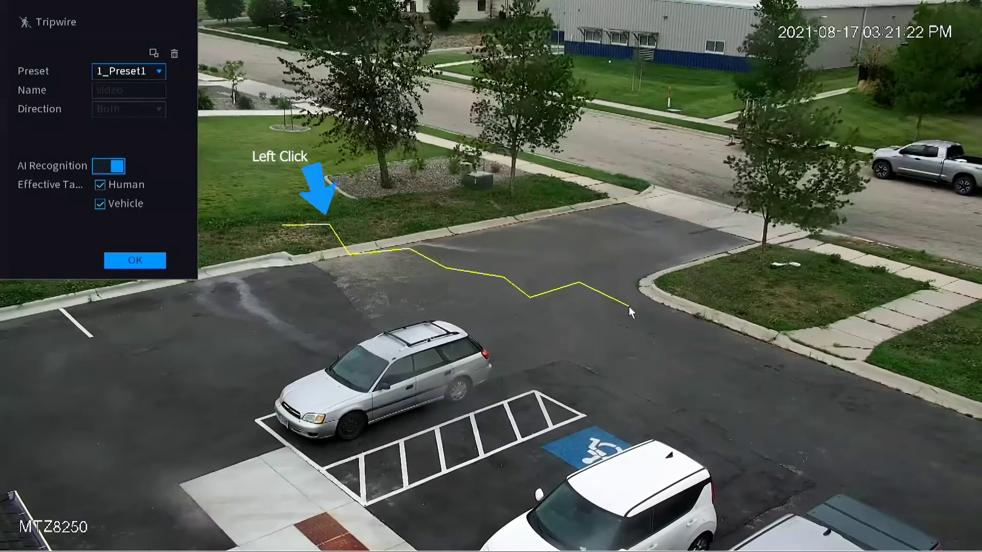
left_click(628, 306)
left_click(680, 346)
left_click(734, 365)
- Follow the curb to the frame's bottom, finish the line, and save the rule
left_click(812, 378)
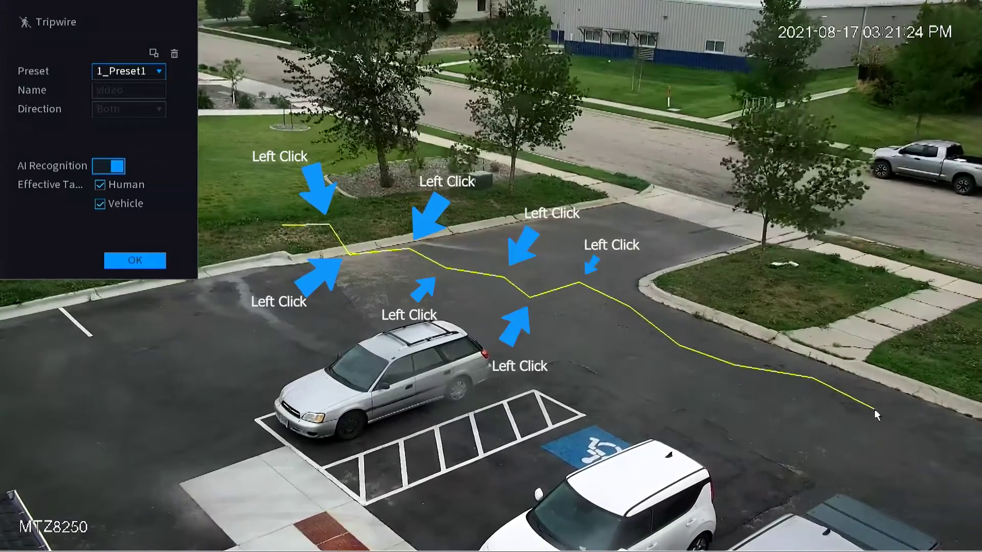
left_click(869, 408)
left_click(923, 421)
left_click(961, 466)
left_click(961, 536)
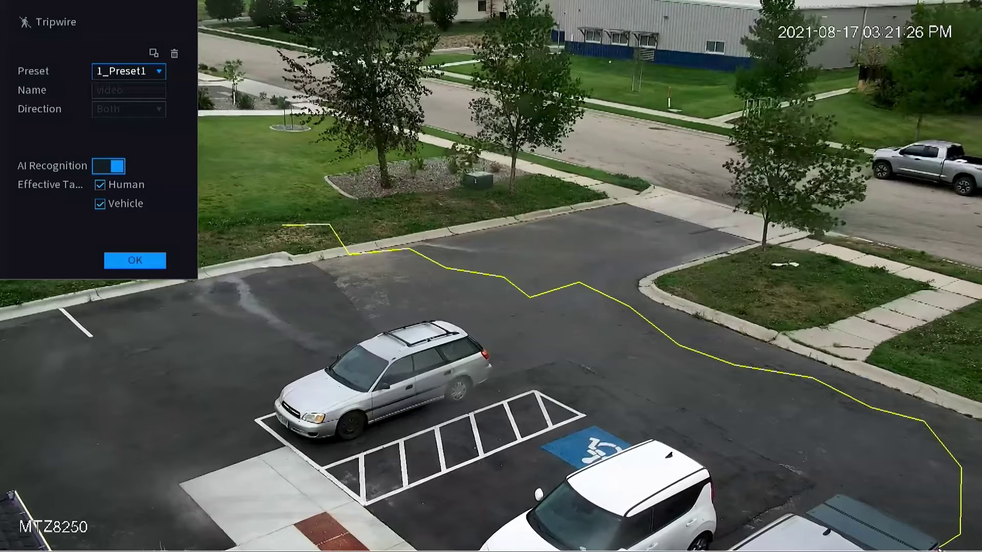
right_click(935, 510)
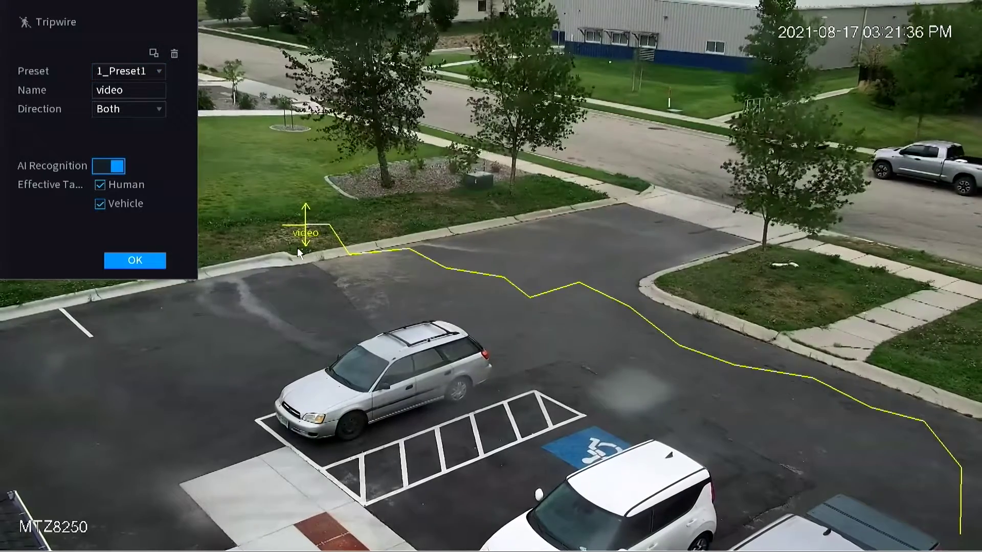
left_click(148, 263)
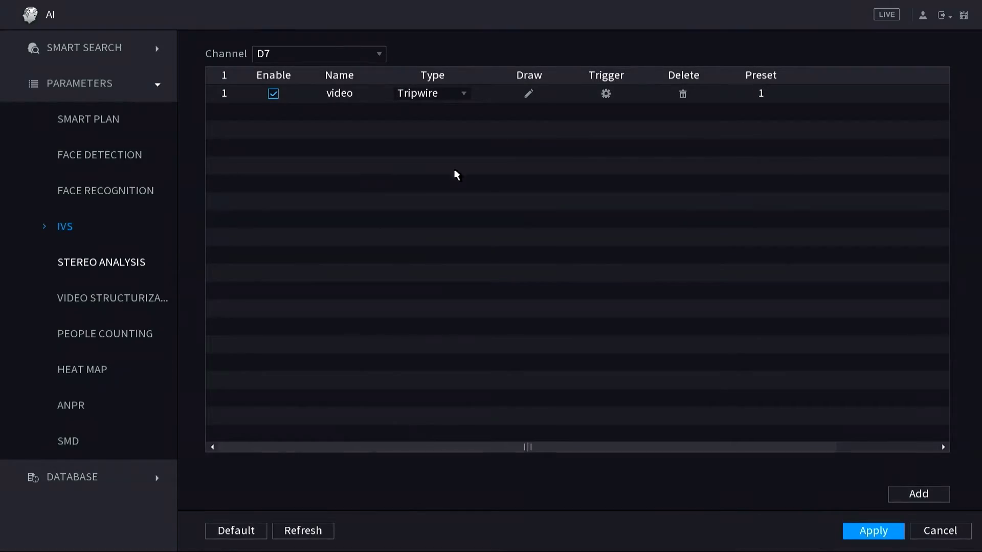
- Open the video rule's trigger settings and set the Track time to 30 seconds
left_click(607, 93)
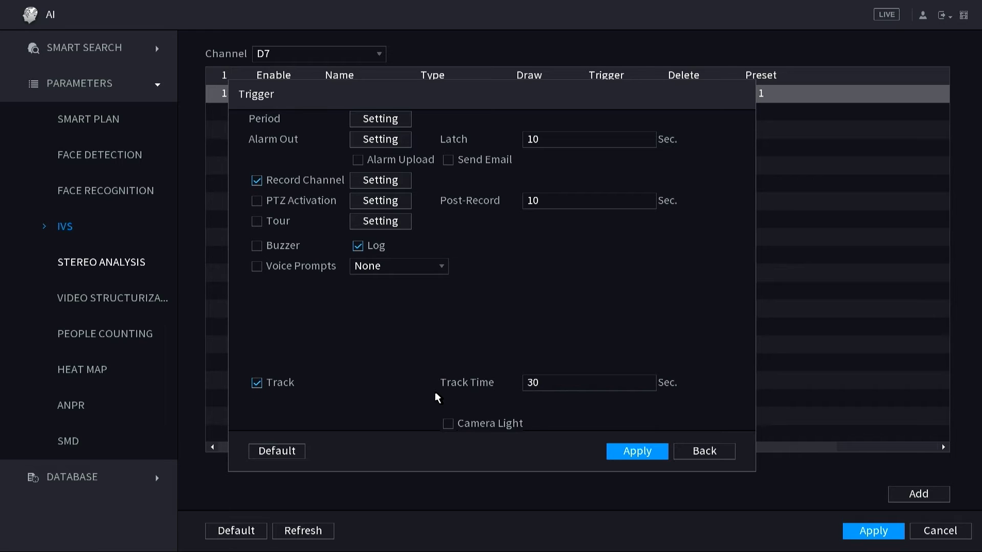
left_click(537, 390)
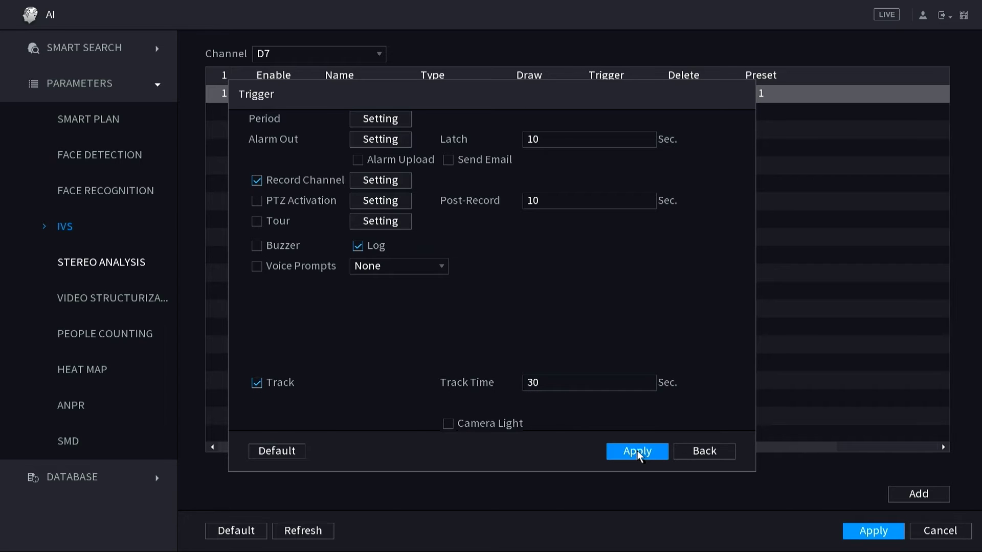